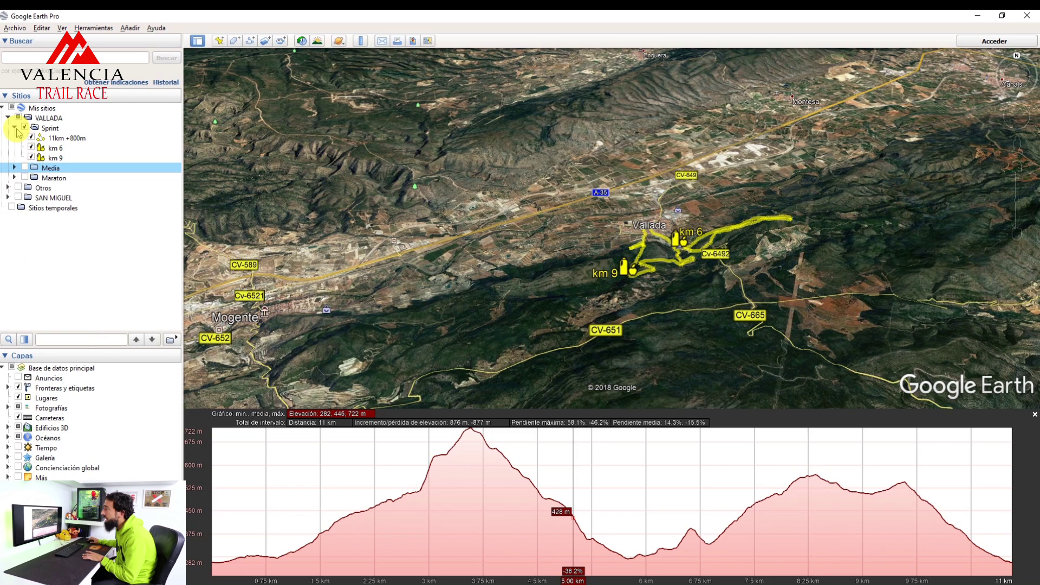
Frame the Sprint route around Vallada on the map and show the elevation profile of the 11km +800m track
{"action": "scroll", "coordinate": [697, 287], "scroll_direction": "up", "scroll_amount": 4}
{"action": "left_click_drag", "start_coordinate": [696, 242], "coordinate": [695, 291]}
{"action": "left_click", "coordinate": [1020, 87]}
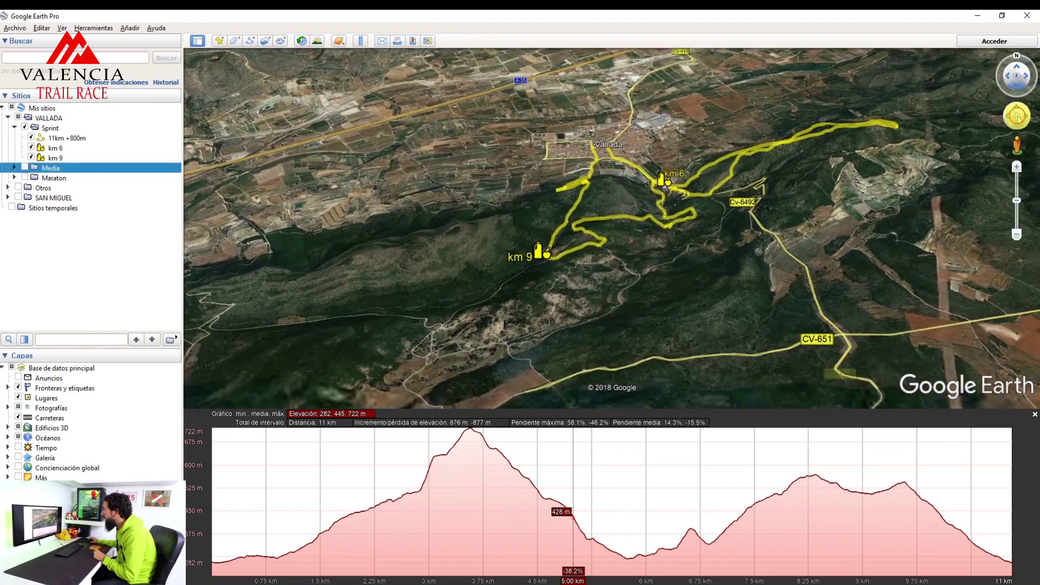
{"action": "left_click_drag", "start_coordinate": [740, 132], "coordinate": [720, 304]}
{"action": "mouse_move", "coordinate": [665, 168]}
{"action": "left_mouse_down"}
{"action": "mouse_move", "coordinate": [634, 217]}
{"action": "mouse_move", "coordinate": [572, 177]}
{"action": "left_mouse_up"}
{"action": "scroll", "coordinate": [551, 169], "scroll_direction": "up", "scroll_amount": 3}
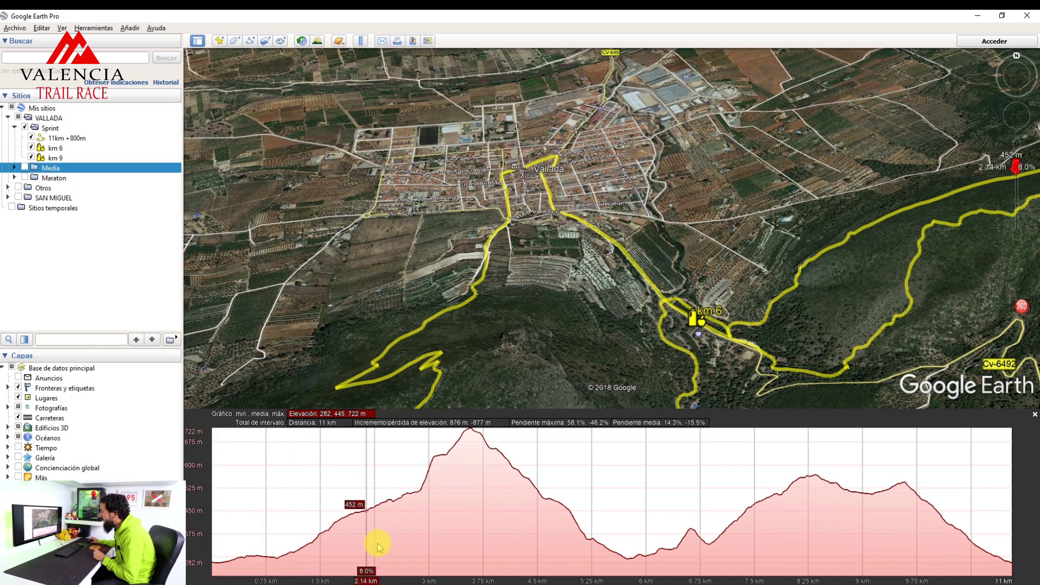
{"action": "right_click", "coordinate": [61, 139]}
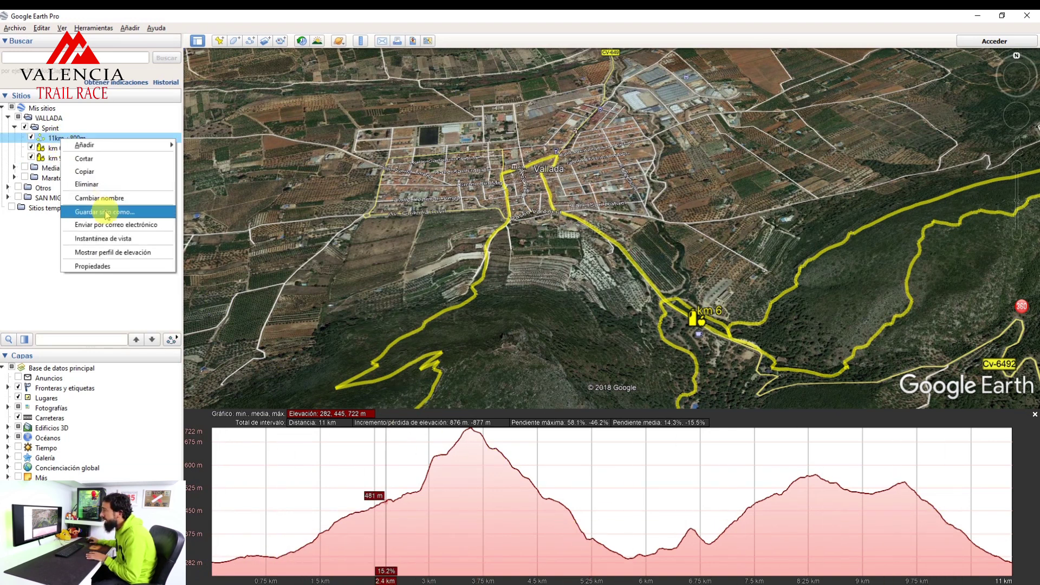
{"action": "left_click", "coordinate": [106, 256]}
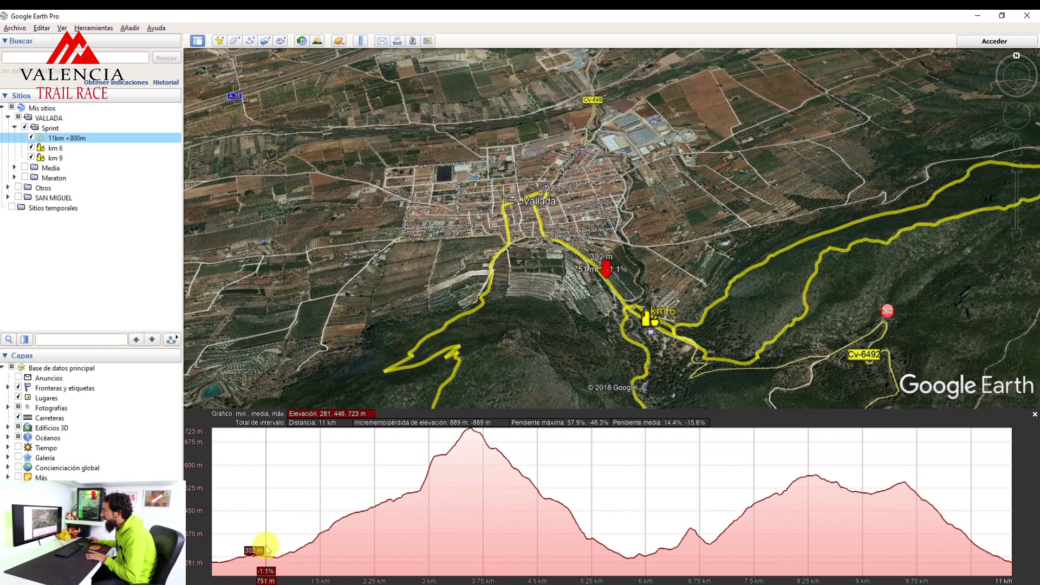
Highlight the stretch from about 0.75 km to 2.25 km on the elevation profile and inspect it on the map
{"action": "left_click_drag", "start_coordinate": [266, 550], "coordinate": [376, 531]}
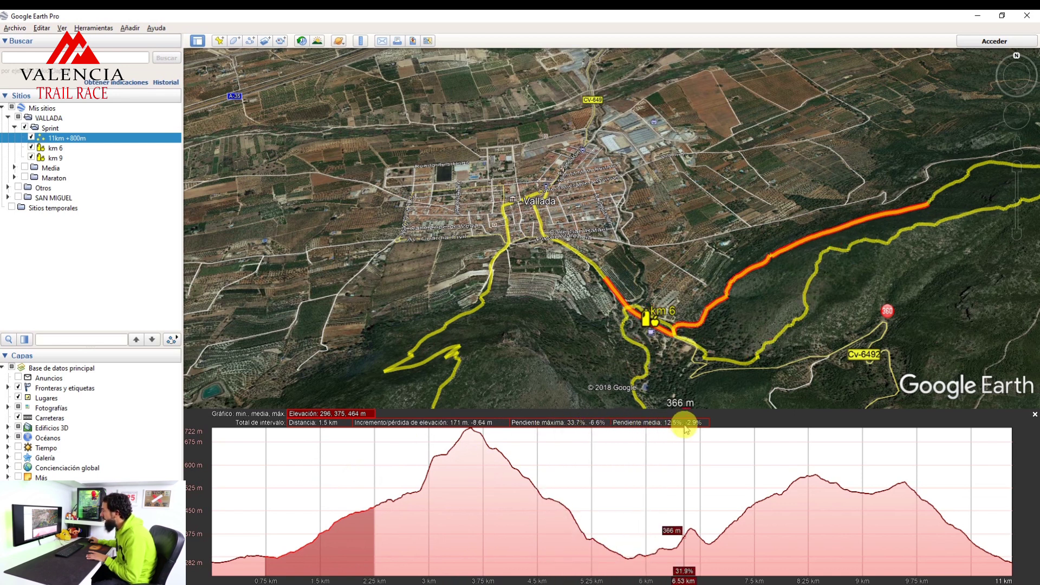
{"action": "scroll", "coordinate": [623, 339], "scroll_direction": "down", "scroll_amount": 2}
{"action": "scroll", "coordinate": [566, 276], "scroll_direction": "up", "scroll_amount": 4}
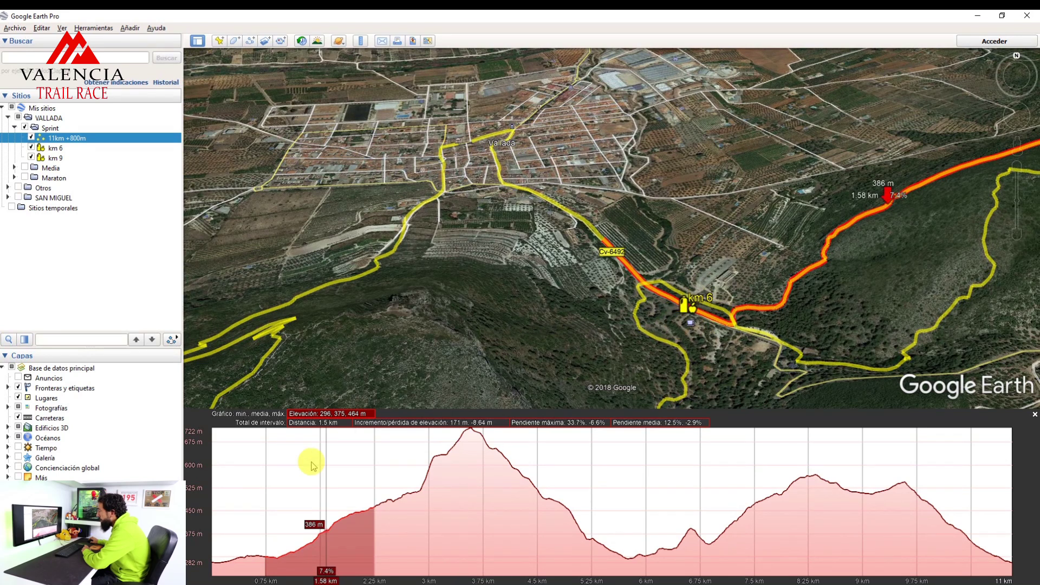
Highlight the first kilometre or so from the start on the elevation profile and follow it on the map to km 6
{"action": "left_click_drag", "start_coordinate": [215, 569], "coordinate": [285, 561]}
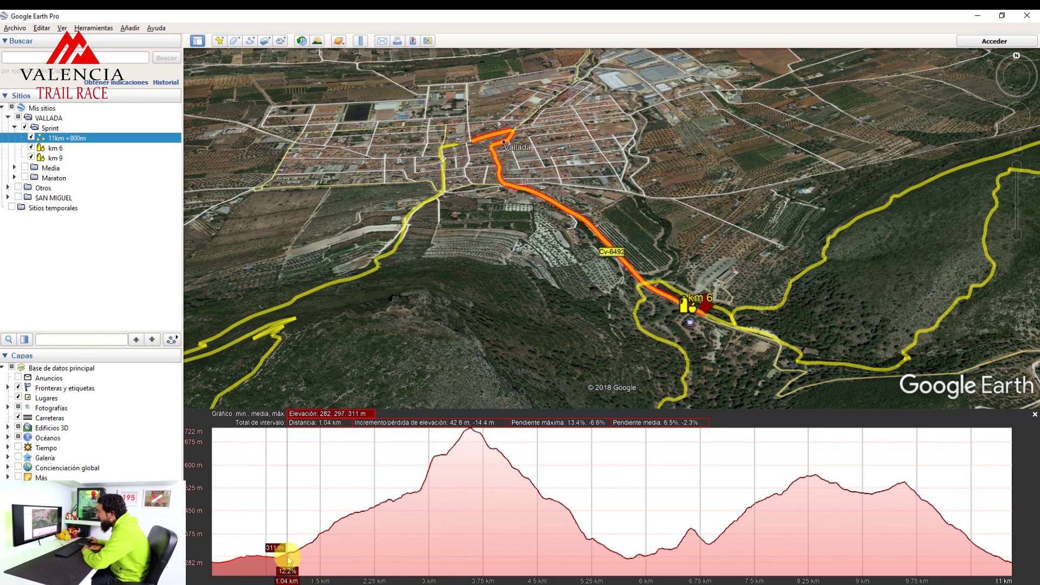
{"action": "scroll", "coordinate": [631, 250], "scroll_direction": "up", "scroll_amount": 3}
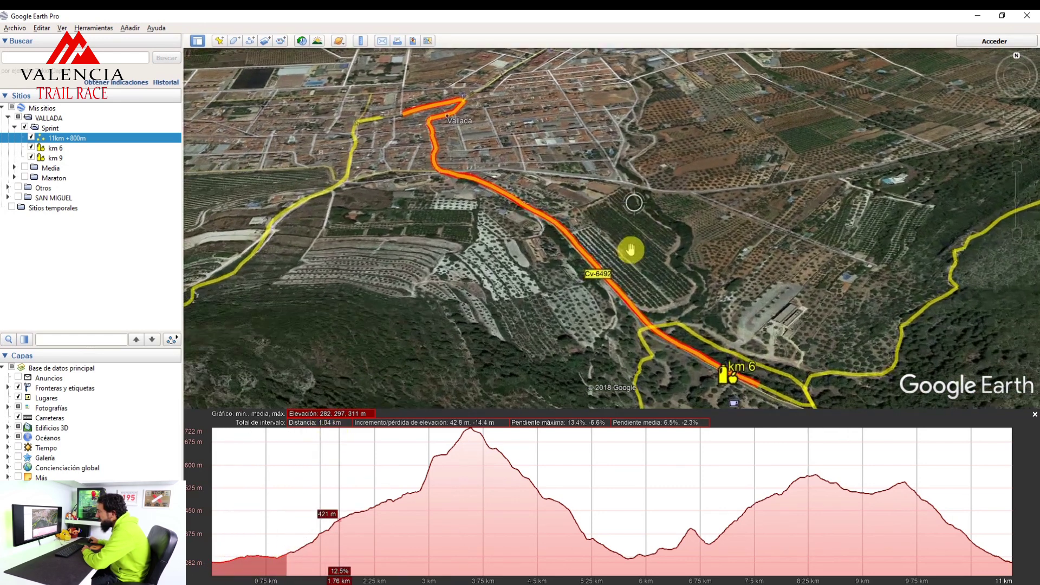
{"action": "left_click_drag", "start_coordinate": [610, 351], "coordinate": [545, 256]}
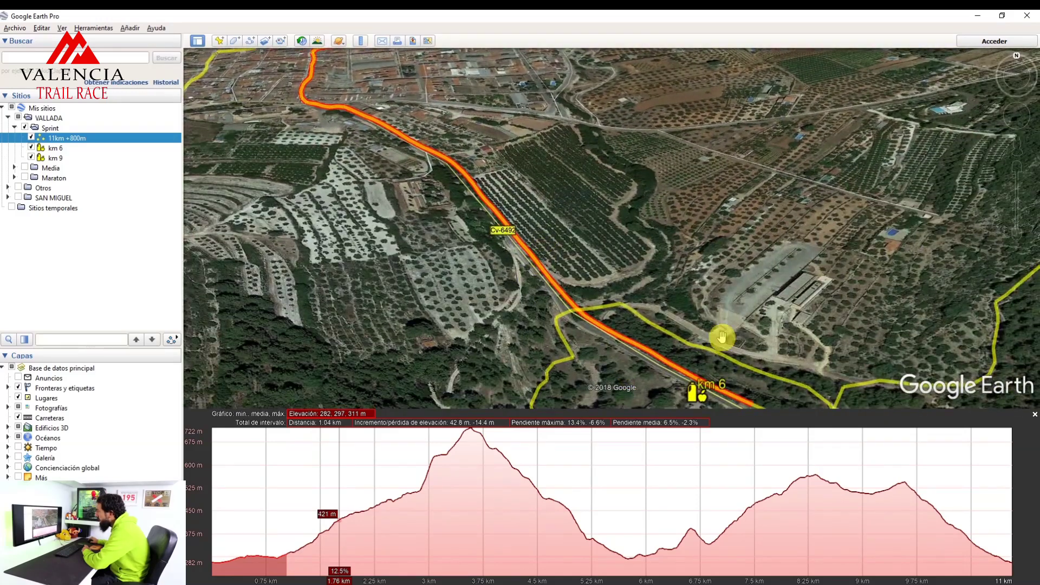
{"action": "left_click_drag", "start_coordinate": [723, 337], "coordinate": [660, 270]}
{"action": "left_click_drag", "start_coordinate": [725, 338], "coordinate": [687, 305]}
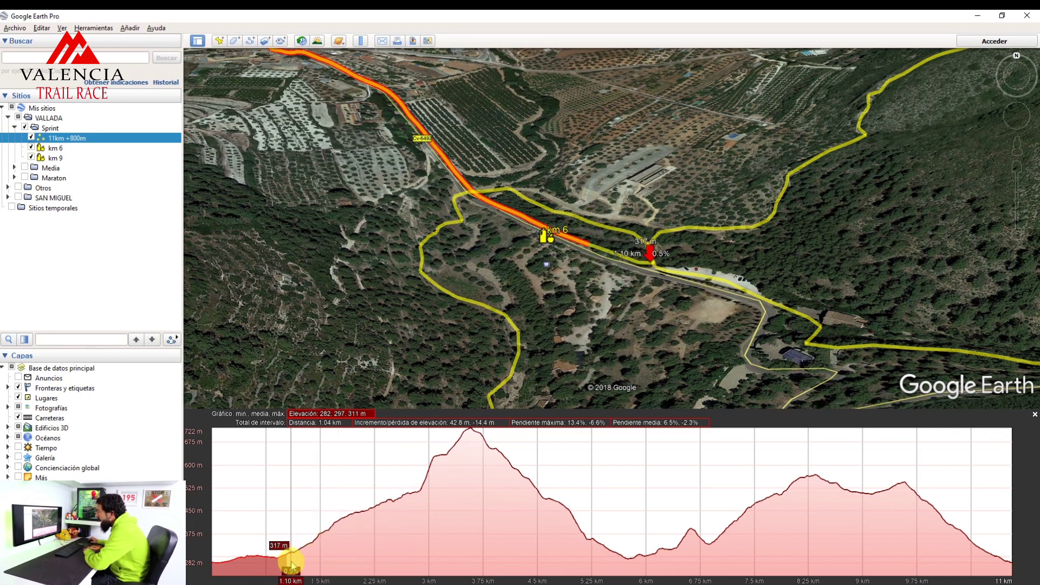
Highlight the first climb from about 0.9 km to the 3.6 km summit and follow its route along the mountainside
{"action": "left_click_drag", "start_coordinate": [279, 579], "coordinate": [476, 558]}
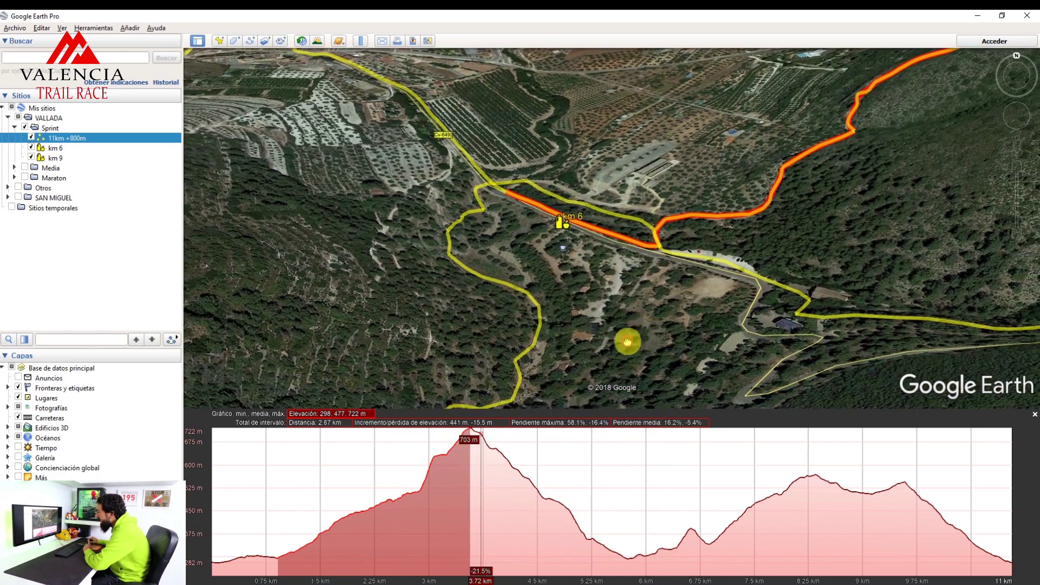
{"action": "left_click_drag", "start_coordinate": [627, 342], "coordinate": [596, 371]}
{"action": "left_click_drag", "start_coordinate": [866, 186], "coordinate": [606, 361]}
{"action": "left_click_drag", "start_coordinate": [759, 248], "coordinate": [568, 371]}
{"action": "left_click_drag", "start_coordinate": [742, 275], "coordinate": [551, 400]}
{"action": "left_click_drag", "start_coordinate": [857, 225], "coordinate": [504, 366]}
{"action": "left_click_drag", "start_coordinate": [912, 230], "coordinate": [790, 315]}
{"action": "mouse_move", "coordinate": [835, 262]}
{"action": "left_mouse_down"}
{"action": "mouse_move", "coordinate": [801, 357]}
{"action": "mouse_move", "coordinate": [638, 343]}
{"action": "left_mouse_up"}
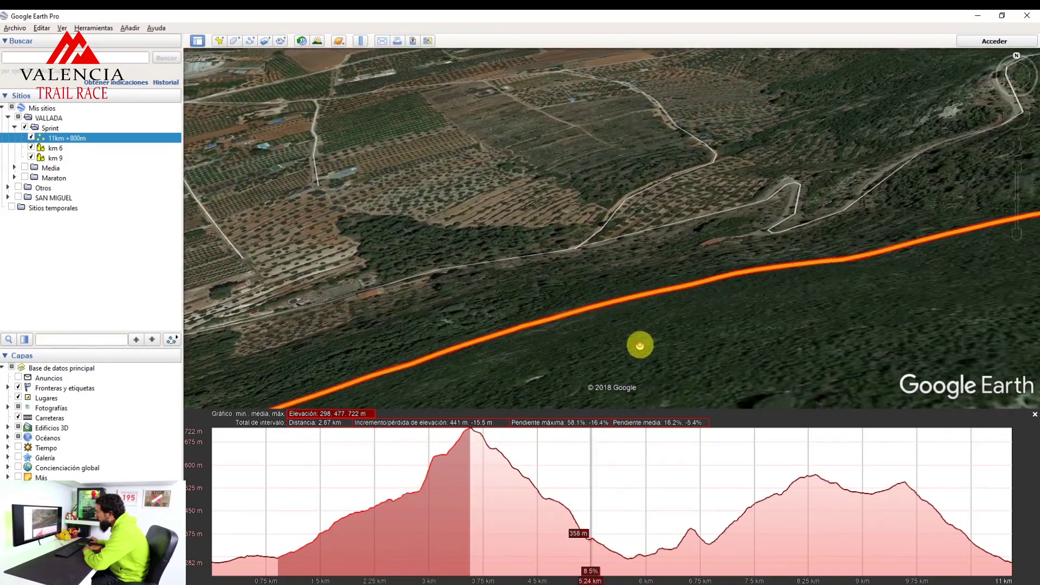
{"action": "left_click_drag", "start_coordinate": [887, 204], "coordinate": [666, 364]}
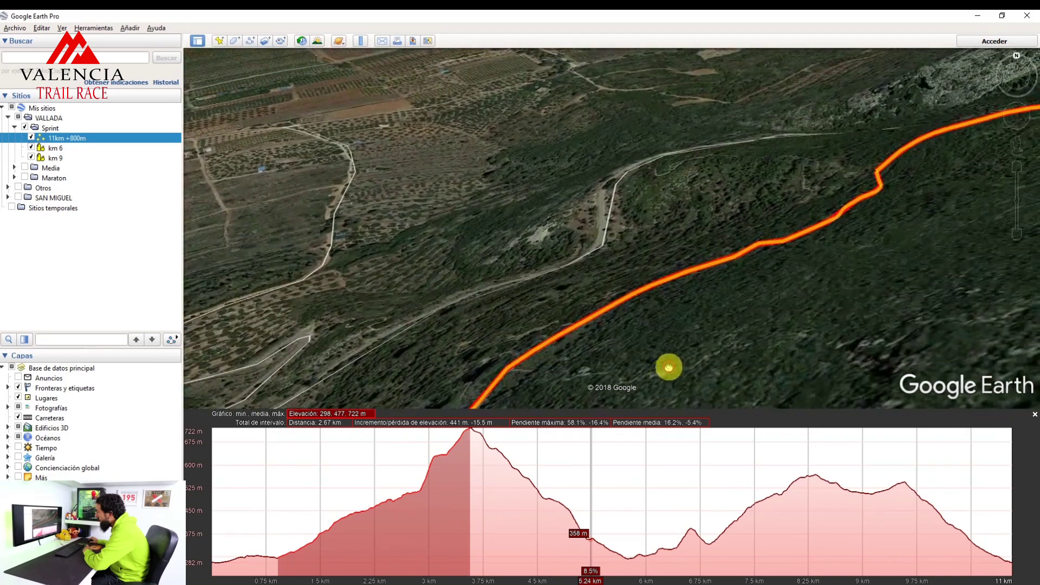
{"action": "left_click_drag", "start_coordinate": [943, 210], "coordinate": [600, 343]}
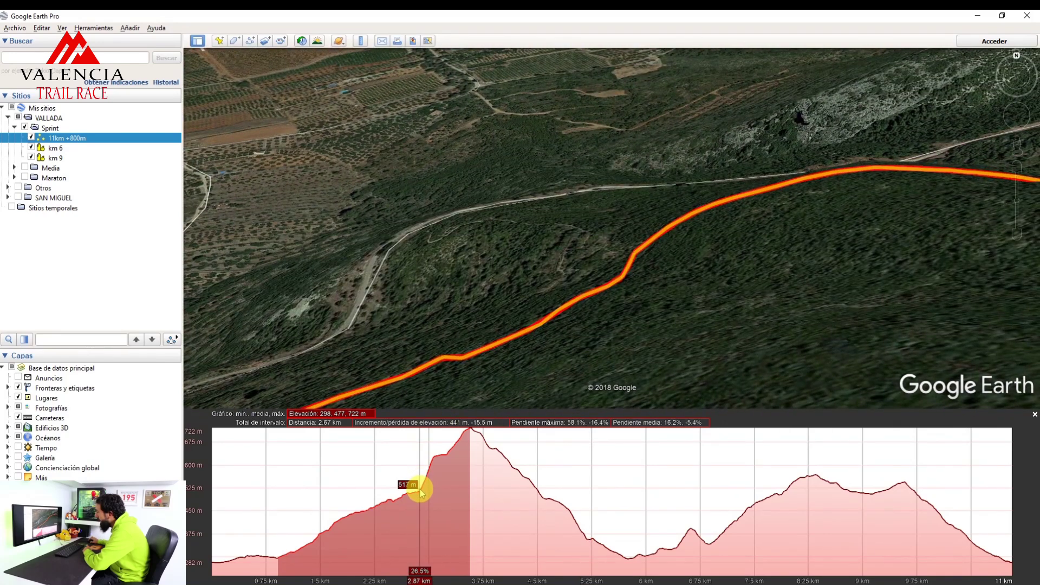
Highlight the steep ramp of about 180 m near km 3, locate it on the map, and highlight the final 355 m climb to the summit
{"action": "left_click_drag", "start_coordinate": [421, 491], "coordinate": [432, 489]}
{"action": "left_click_drag", "start_coordinate": [699, 271], "coordinate": [478, 307]}
{"action": "mouse_move", "coordinate": [794, 202]}
{"action": "left_mouse_down"}
{"action": "mouse_move", "coordinate": [757, 253]}
{"action": "mouse_move", "coordinate": [644, 320]}
{"action": "left_mouse_up"}
{"action": "left_click_drag", "start_coordinate": [732, 225], "coordinate": [606, 322]}
{"action": "left_click", "coordinate": [1016, 92]}
{"action": "left_click_drag", "start_coordinate": [908, 193], "coordinate": [672, 193]}
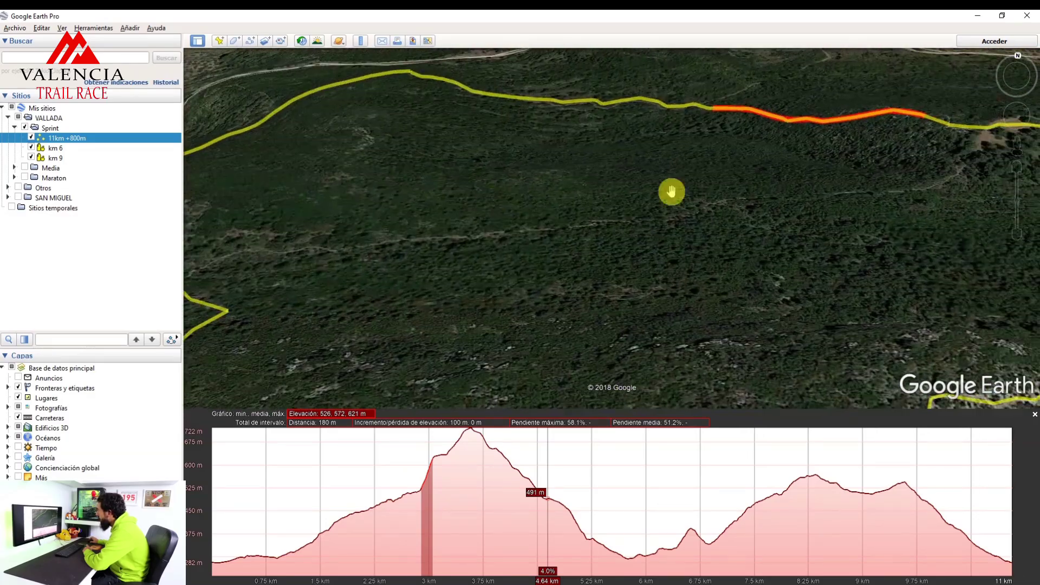
{"action": "scroll", "coordinate": [838, 187], "scroll_direction": "down", "scroll_amount": 5}
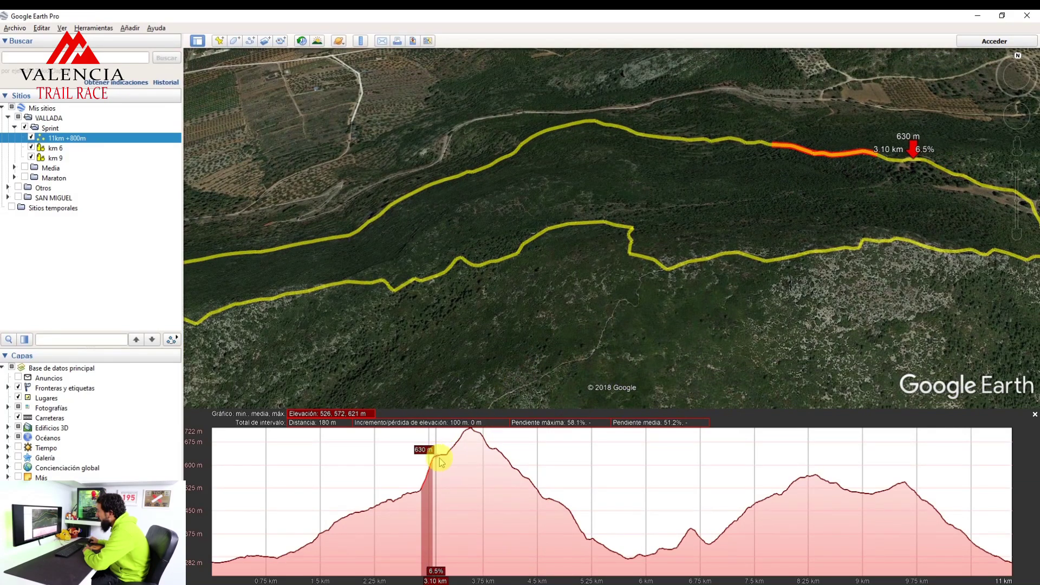
{"action": "left_click_drag", "start_coordinate": [448, 456], "coordinate": [473, 445]}
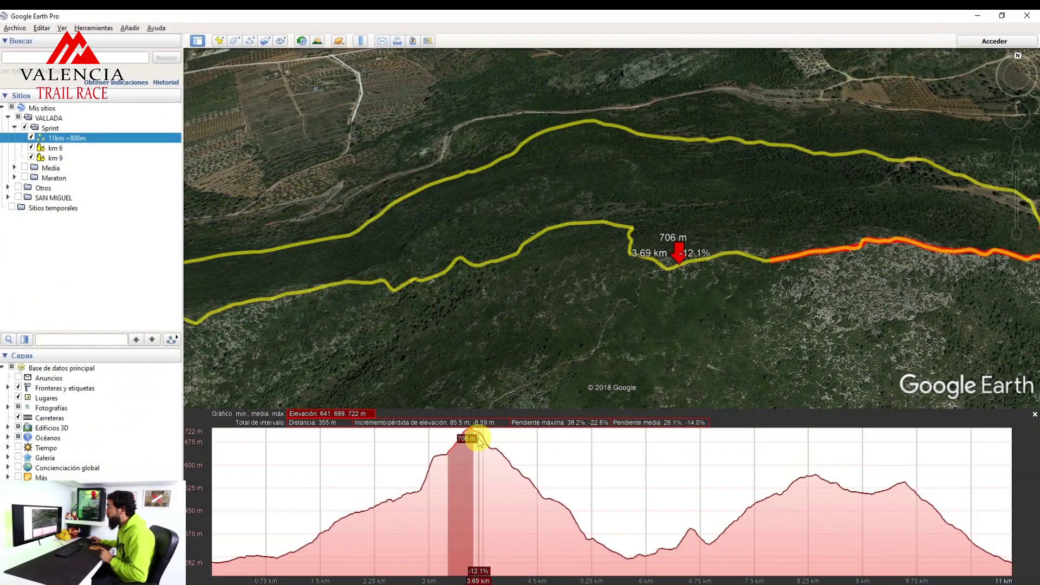
Highlight the descent from the summit to about 5.8 km and follow the route past the km 6 point
{"action": "scroll", "coordinate": [612, 251], "scroll_direction": "down", "scroll_amount": 3}
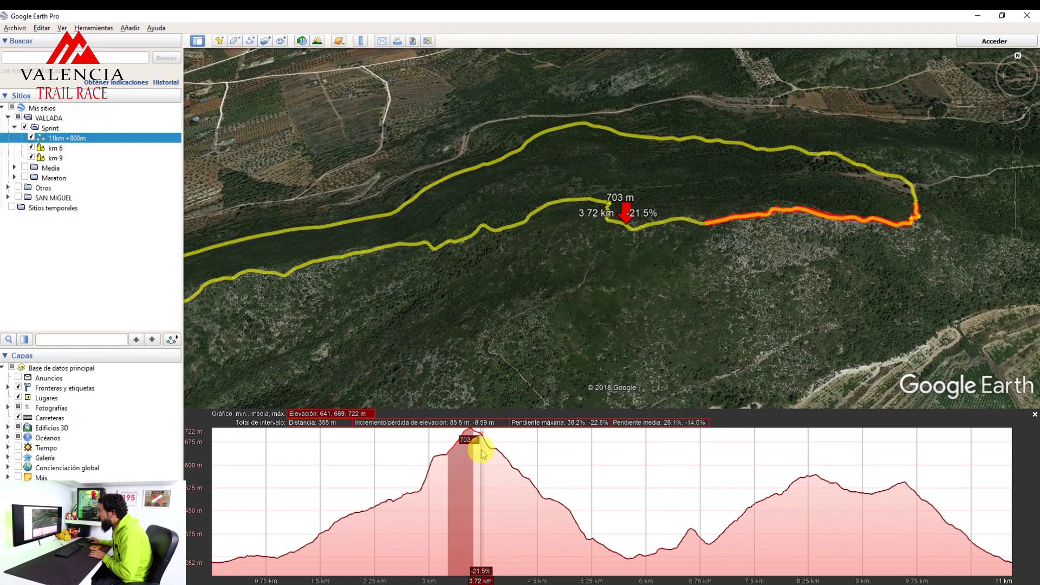
{"action": "left_click_drag", "start_coordinate": [471, 452], "coordinate": [598, 479]}
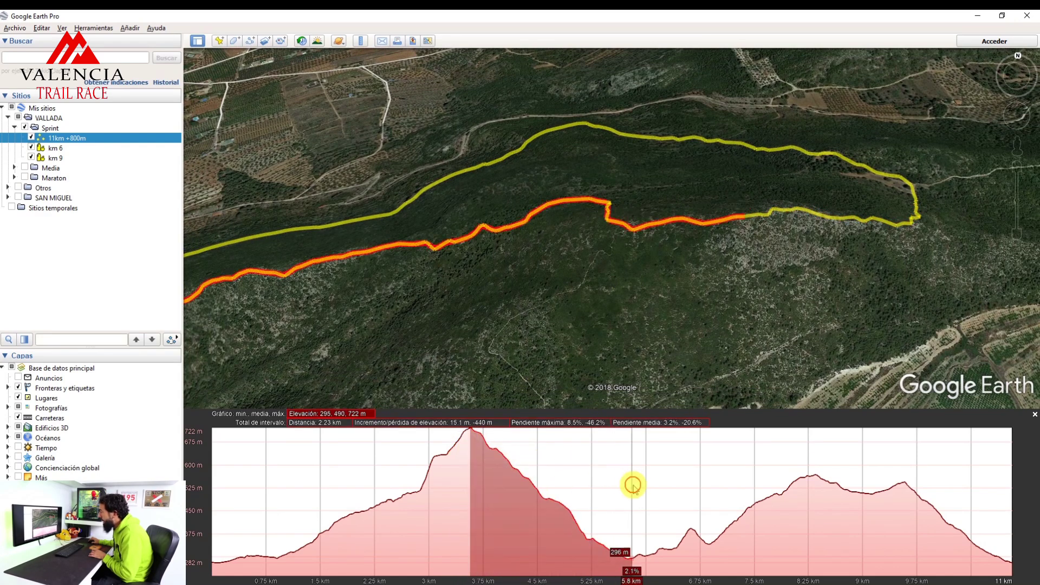
{"action": "scroll", "coordinate": [542, 306], "scroll_direction": "down", "scroll_amount": 5}
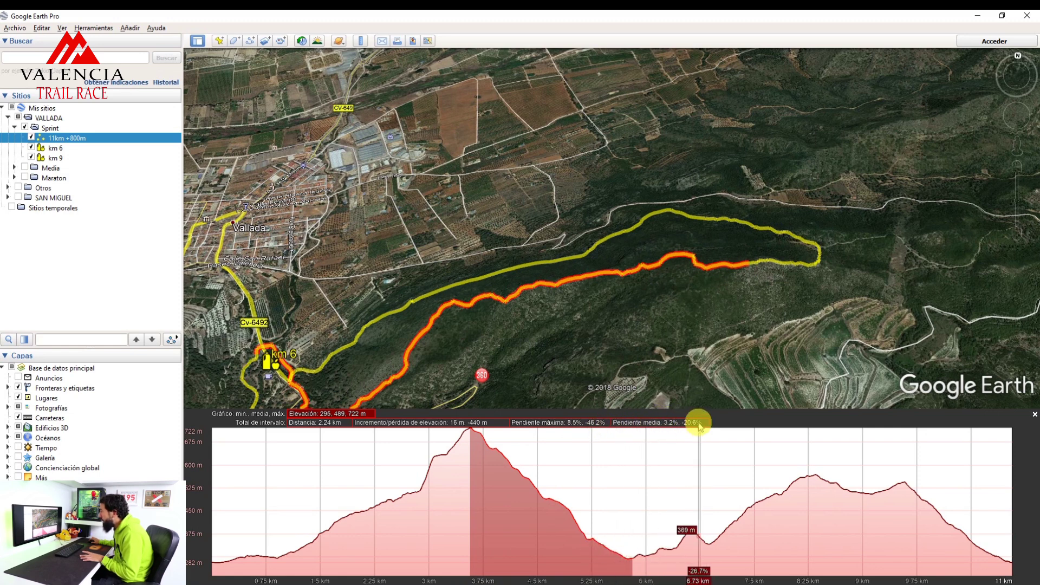
{"action": "left_click_drag", "start_coordinate": [563, 316], "coordinate": [737, 261]}
{"action": "scroll", "coordinate": [618, 342], "scroll_direction": "up", "scroll_amount": 2}
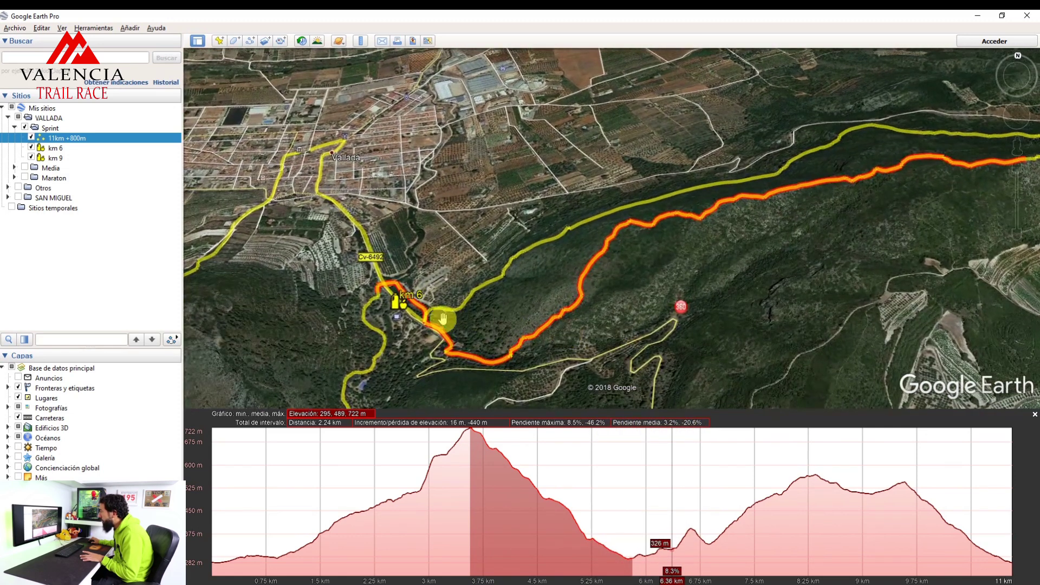
{"action": "scroll", "coordinate": [444, 324], "scroll_direction": "up", "scroll_amount": 3}
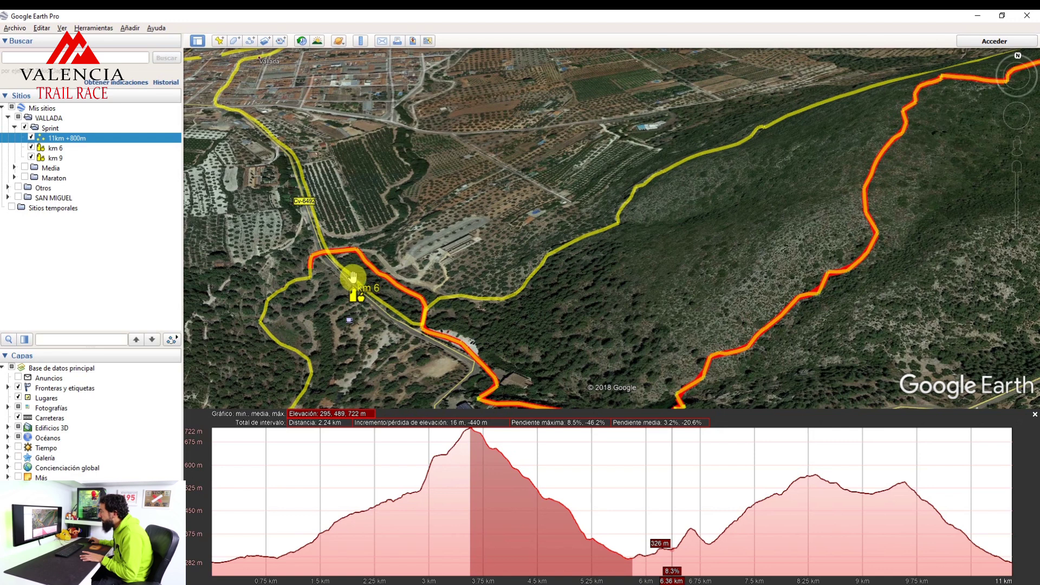
{"action": "left_click_drag", "start_coordinate": [326, 338], "coordinate": [372, 298]}
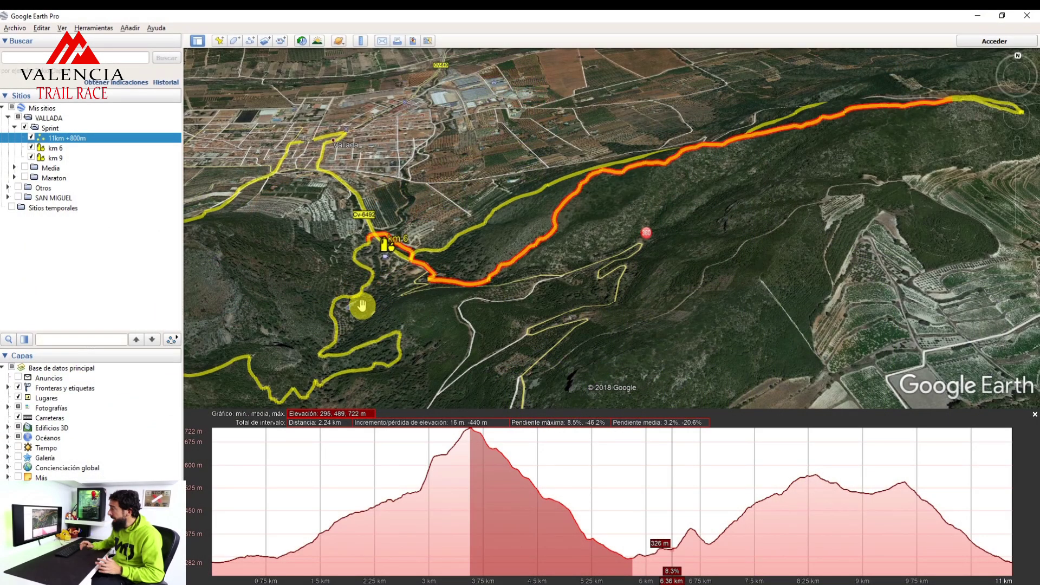
{"action": "left_click_drag", "start_coordinate": [451, 315], "coordinate": [502, 285]}
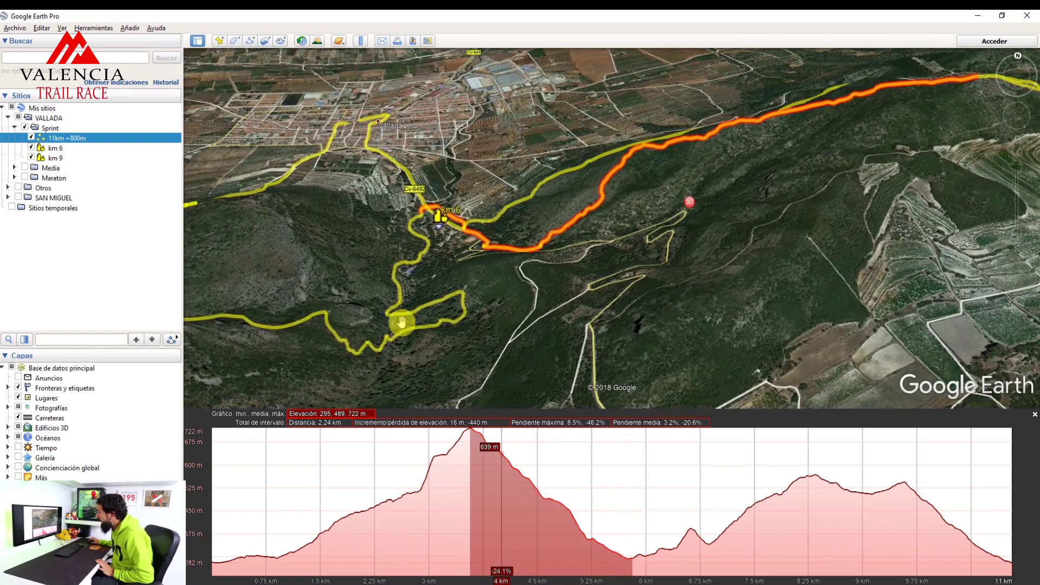
Highlight the short climb of about 195 m ending near 6.6 km, followed by the 273 m descent after it
{"action": "left_click_drag", "start_coordinate": [676, 558], "coordinate": [687, 552]}
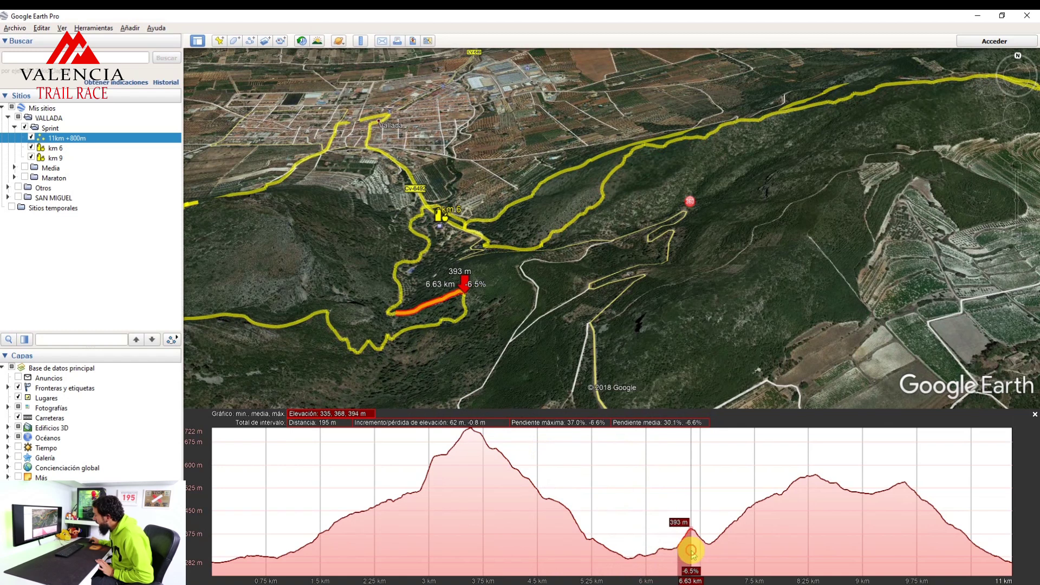
{"action": "left_click_drag", "start_coordinate": [689, 533], "coordinate": [712, 552]}
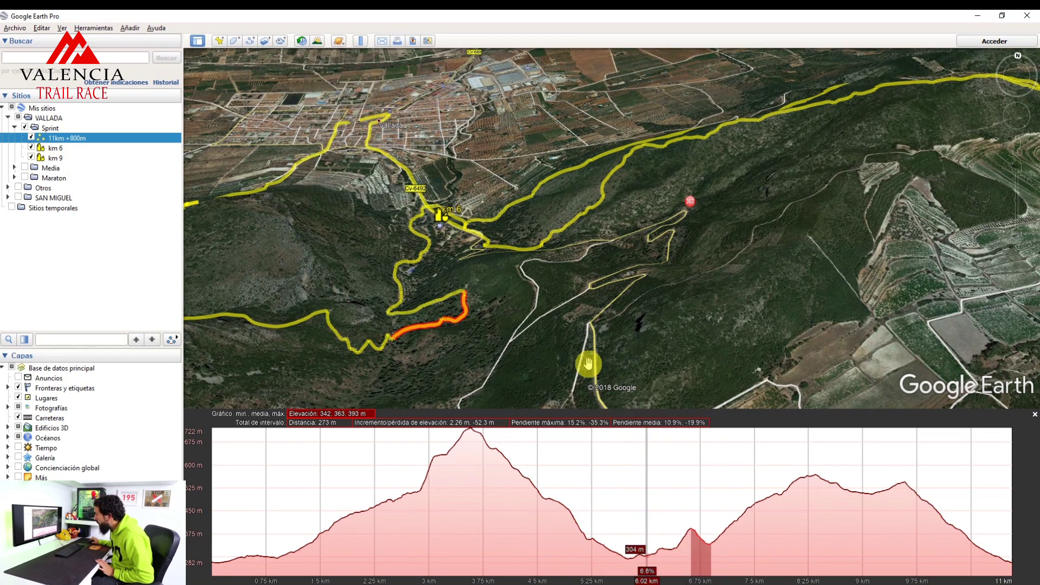
Highlight the second long climb from about 6.9 km to 8.3 km and inspect its route towards km 9
{"action": "left_click_drag", "start_coordinate": [601, 378], "coordinate": [625, 334]}
{"action": "scroll", "coordinate": [625, 334], "scroll_direction": "down", "scroll_amount": 2}
{"action": "left_click_drag", "start_coordinate": [429, 339], "coordinate": [481, 339]}
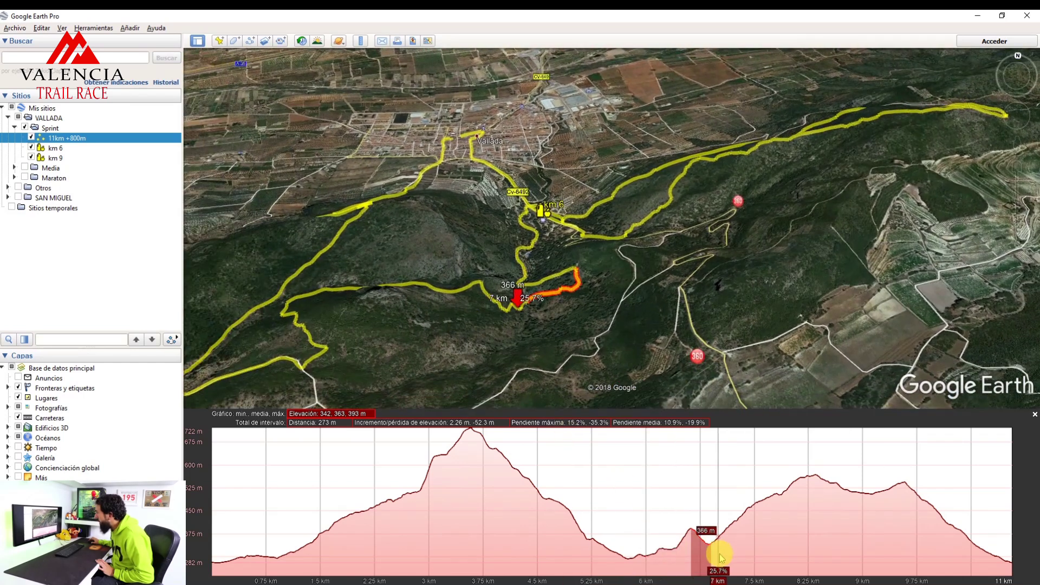
{"action": "left_click_drag", "start_coordinate": [711, 558], "coordinate": [810, 558]}
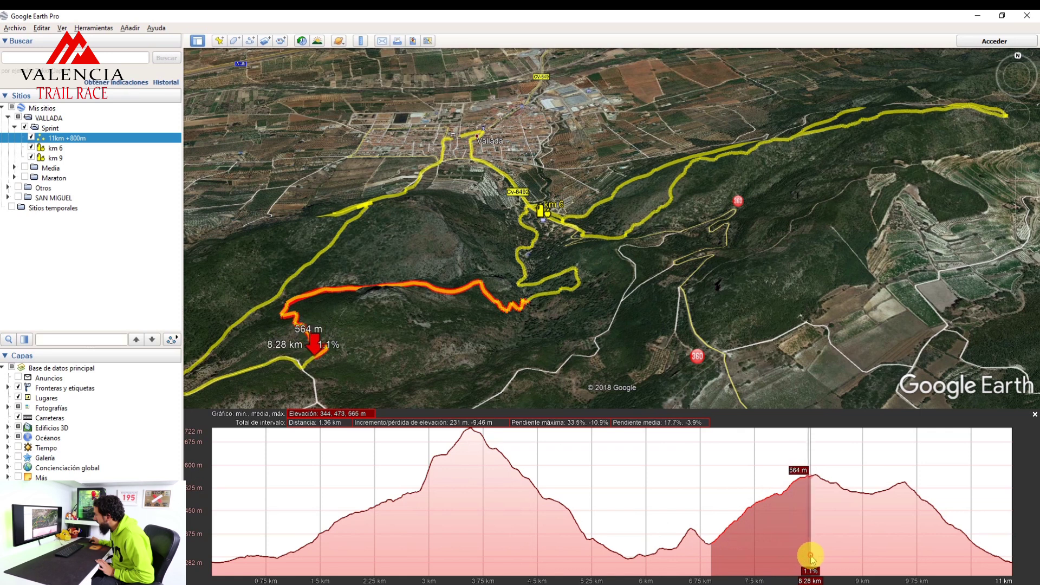
{"action": "left_click_drag", "start_coordinate": [460, 336], "coordinate": [567, 302]}
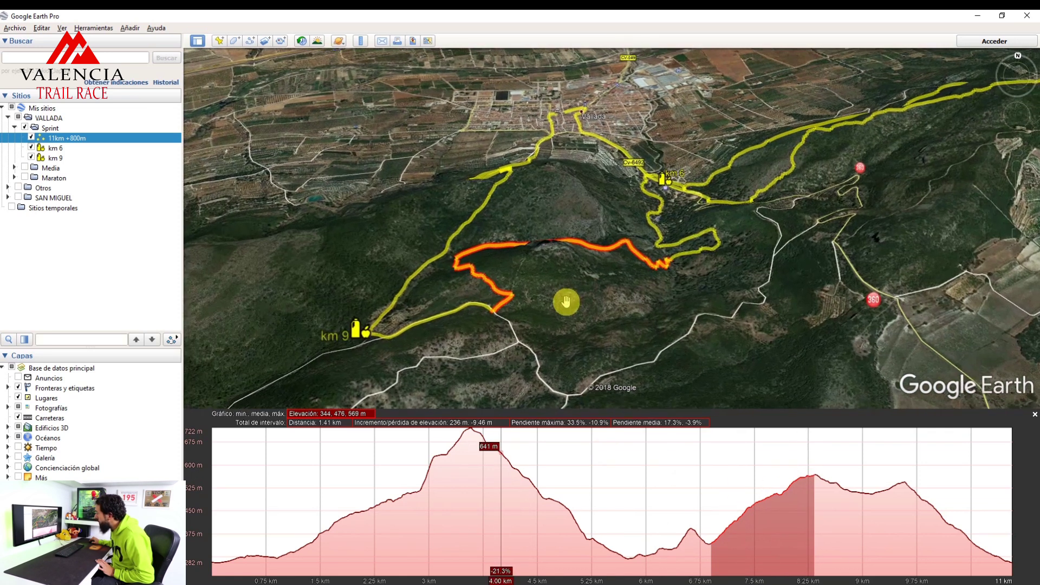
{"action": "scroll", "coordinate": [567, 302], "scroll_direction": "up", "scroll_amount": 3}
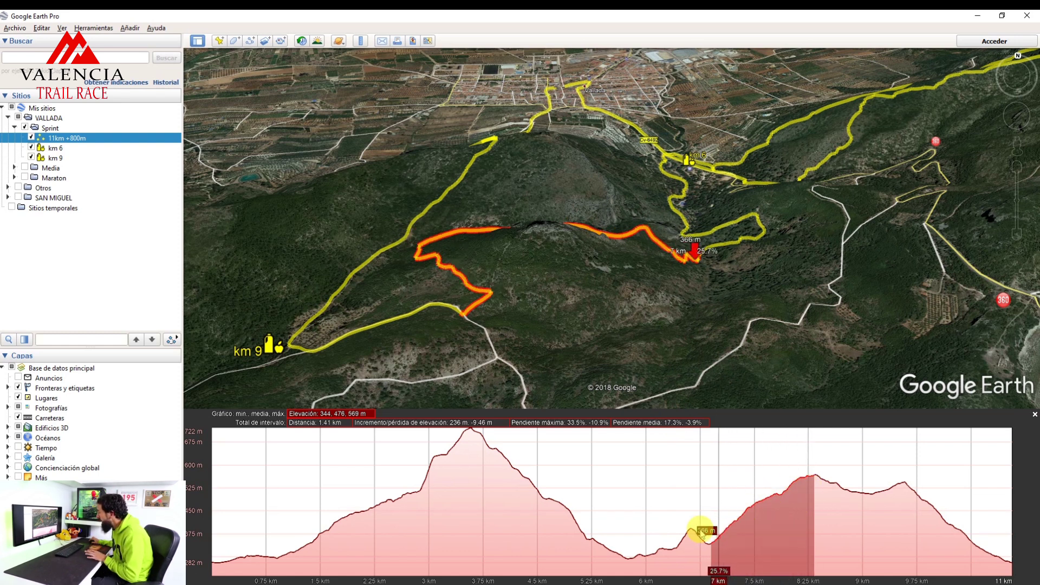
Highlight the gentle descent of about 800 m after the 8.3 km high point, followed by the rise to about 9.6 km
{"action": "left_click", "coordinate": [814, 501]}
{"action": "left_click_drag", "start_coordinate": [817, 502], "coordinate": [872, 503]}
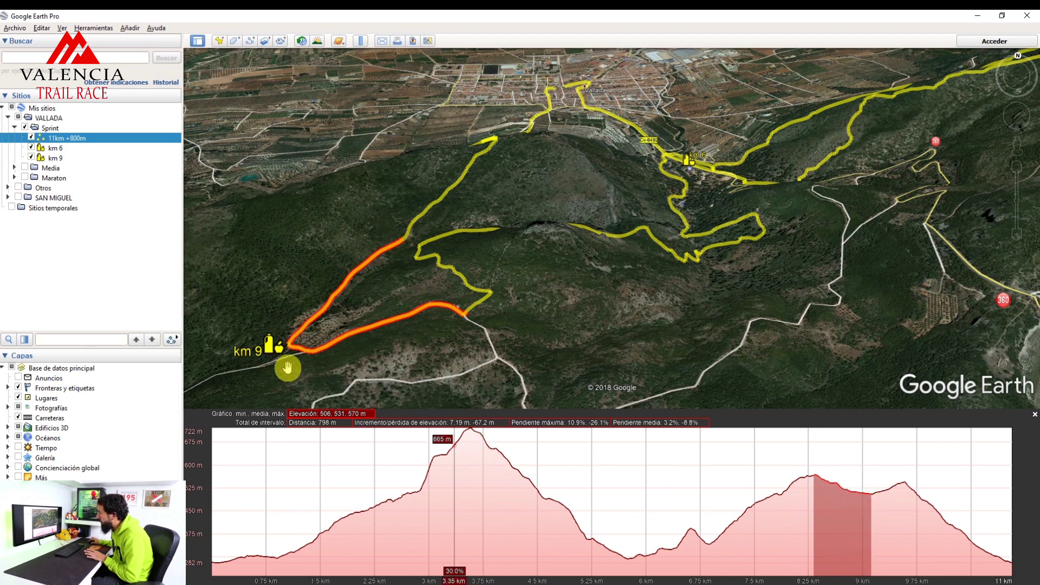
{"action": "left_click_drag", "start_coordinate": [872, 530], "coordinate": [907, 531]}
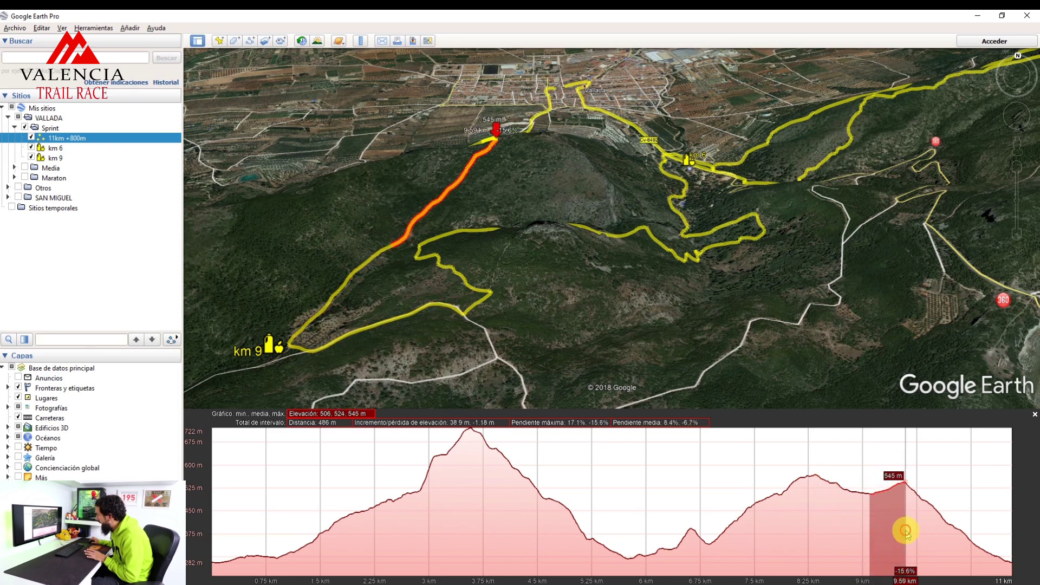
Highlight the final descent from about 9.6 km to the finish and inspect its zigzags down to Vallada
{"action": "scroll", "coordinate": [550, 242], "scroll_direction": "up", "scroll_amount": 3}
{"action": "left_click_drag", "start_coordinate": [429, 197], "coordinate": [440, 346]}
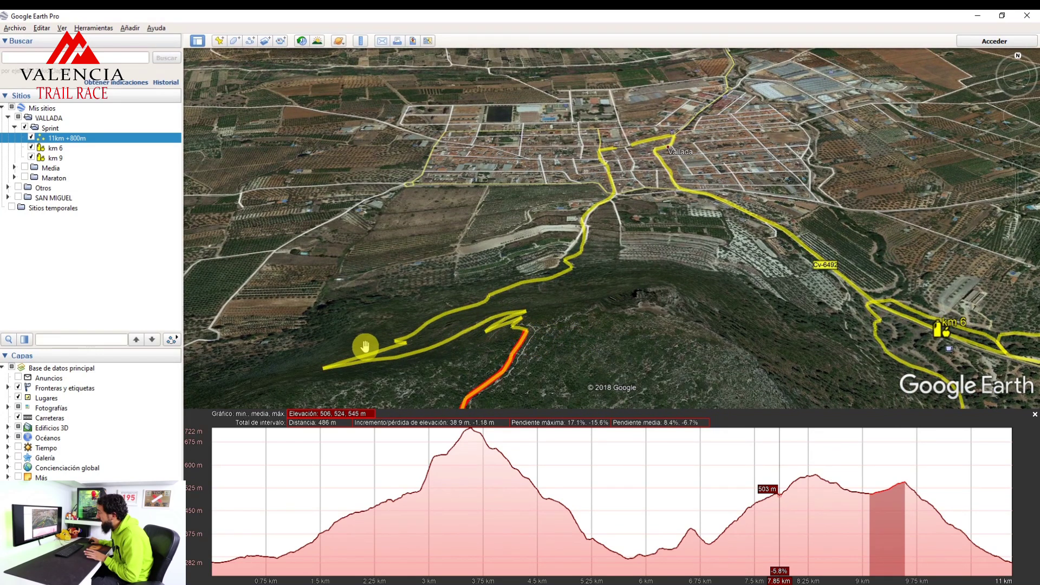
{"action": "left_click_drag", "start_coordinate": [1018, 102], "coordinate": [1019, 104]}
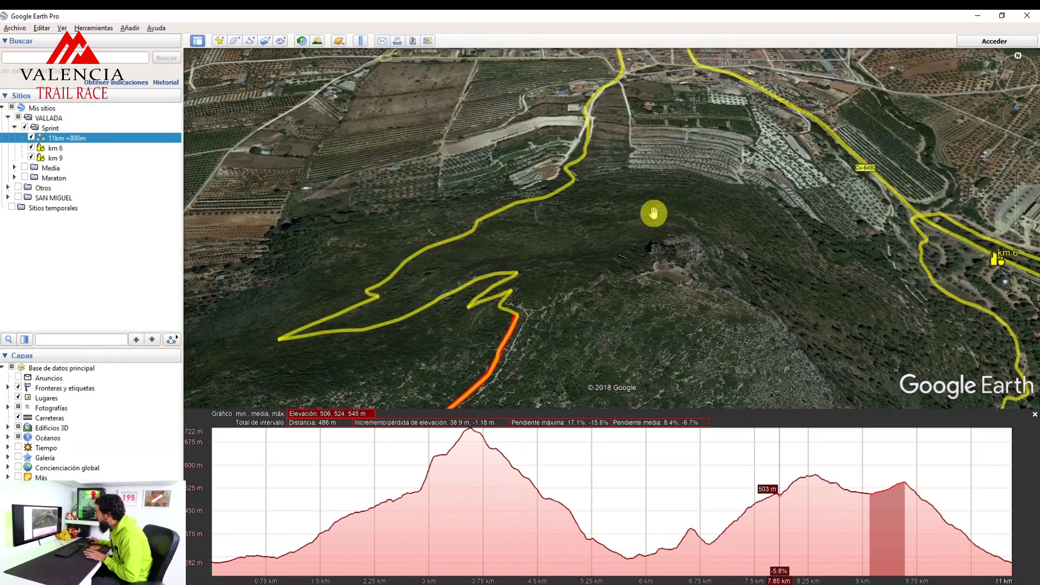
{"action": "left_click", "coordinate": [904, 494]}
{"action": "left_click_drag", "start_coordinate": [904, 494], "coordinate": [1011, 519]}
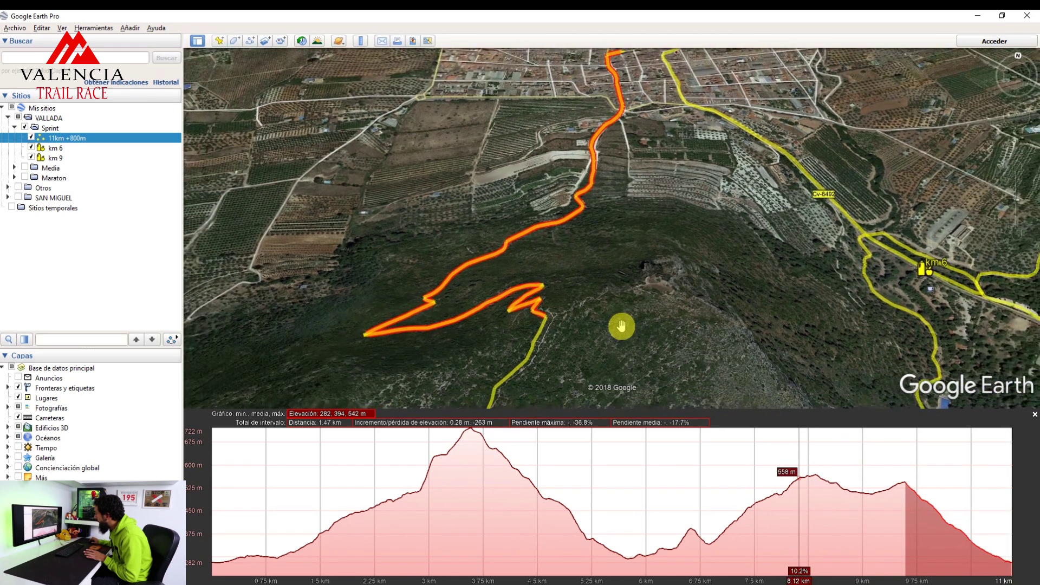
{"action": "scroll", "coordinate": [622, 327], "scroll_direction": "down", "scroll_amount": 3}
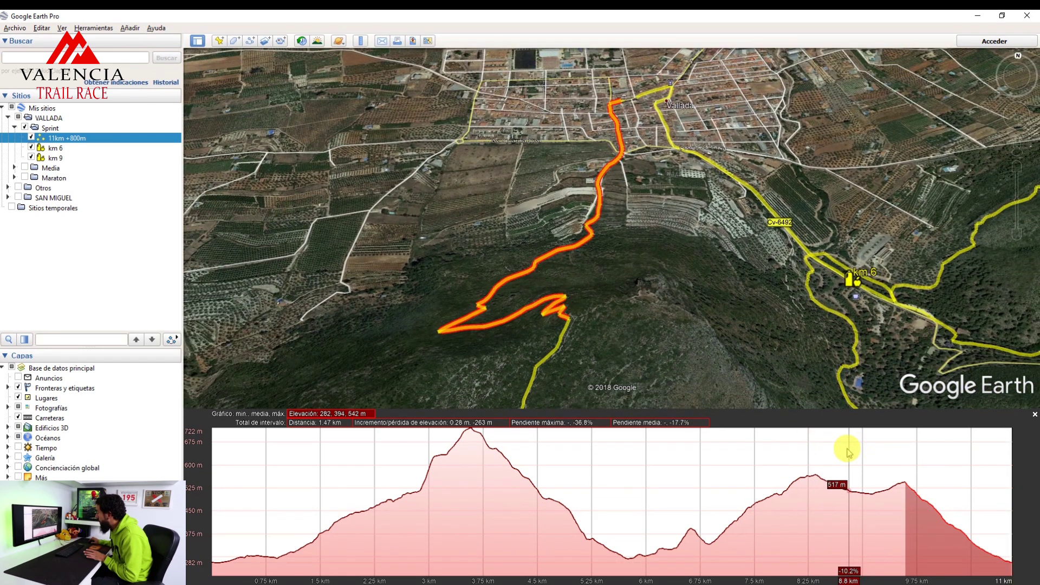
Highlight the last 423 m into Vallada, followed by the steep 1 km descent starting at about 9.6 km
{"action": "left_click_drag", "start_coordinate": [643, 155], "coordinate": [643, 172]}
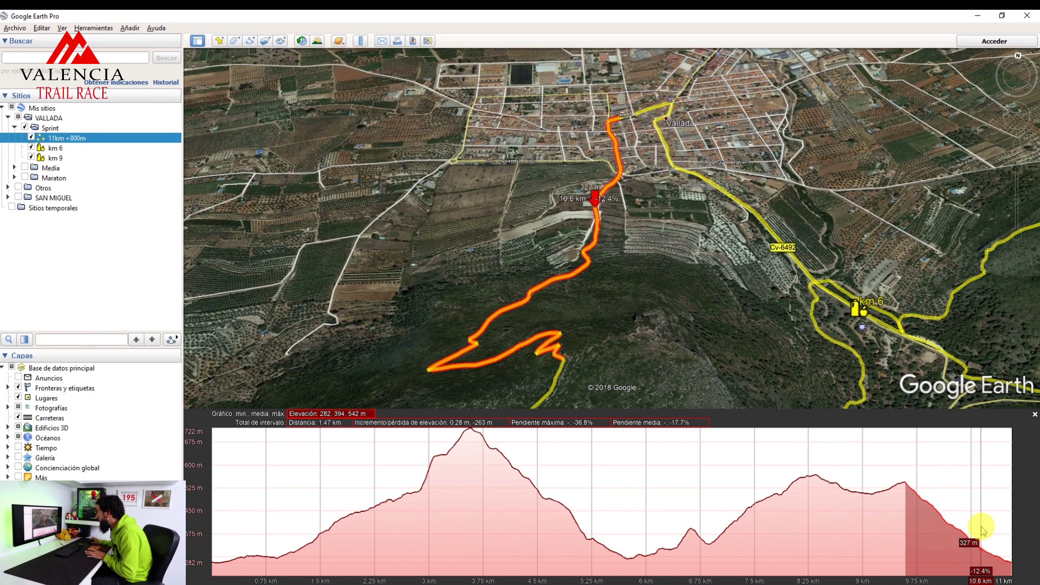
{"action": "left_click_drag", "start_coordinate": [982, 528], "coordinate": [1006, 530]}
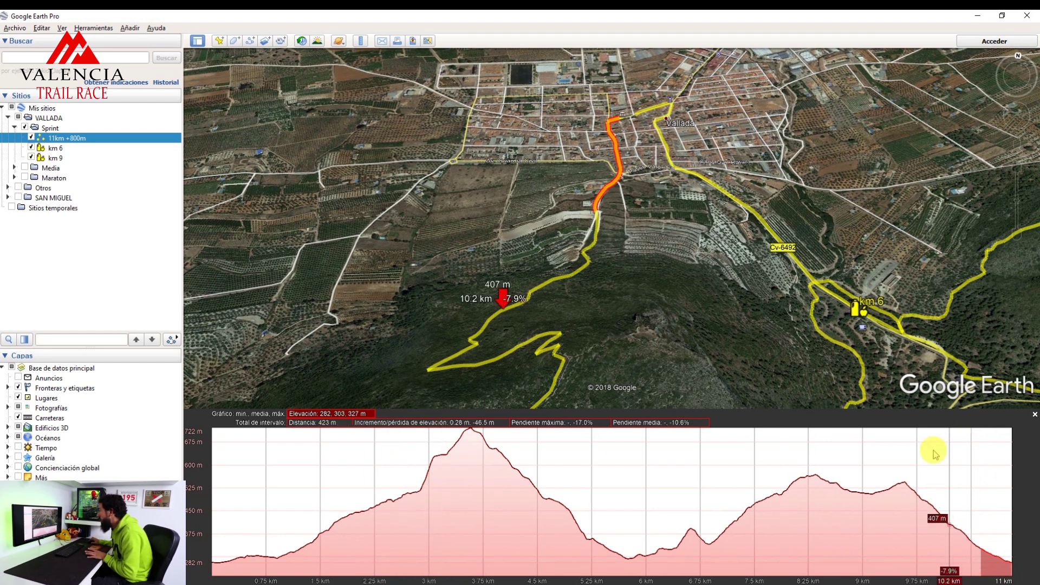
{"action": "mouse_move", "coordinate": [905, 457]}
{"action": "left_mouse_down"}
{"action": "mouse_move", "coordinate": [974, 481]}
{"action": "mouse_move", "coordinate": [952, 480]}
{"action": "left_mouse_up"}
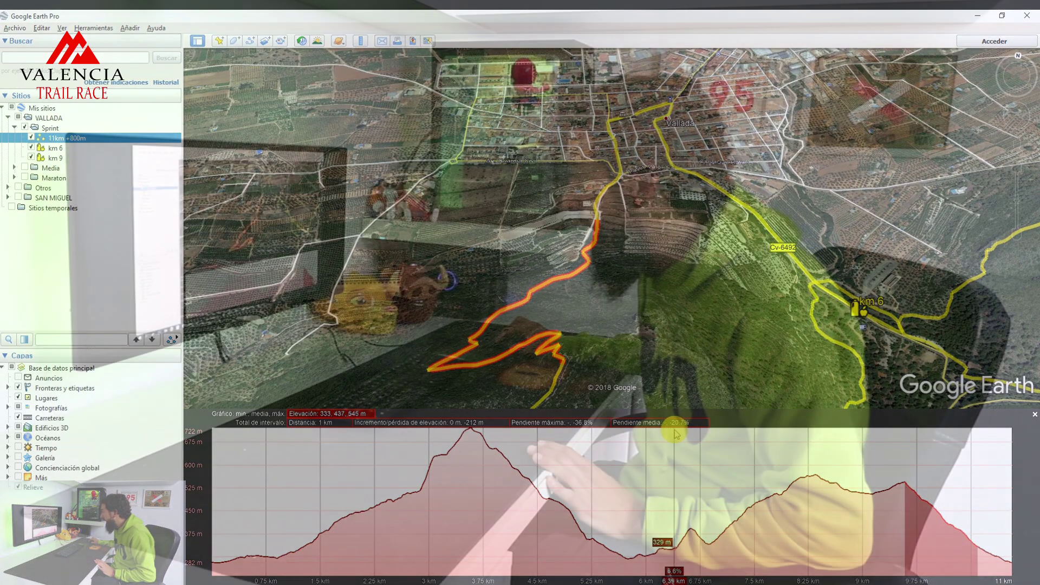